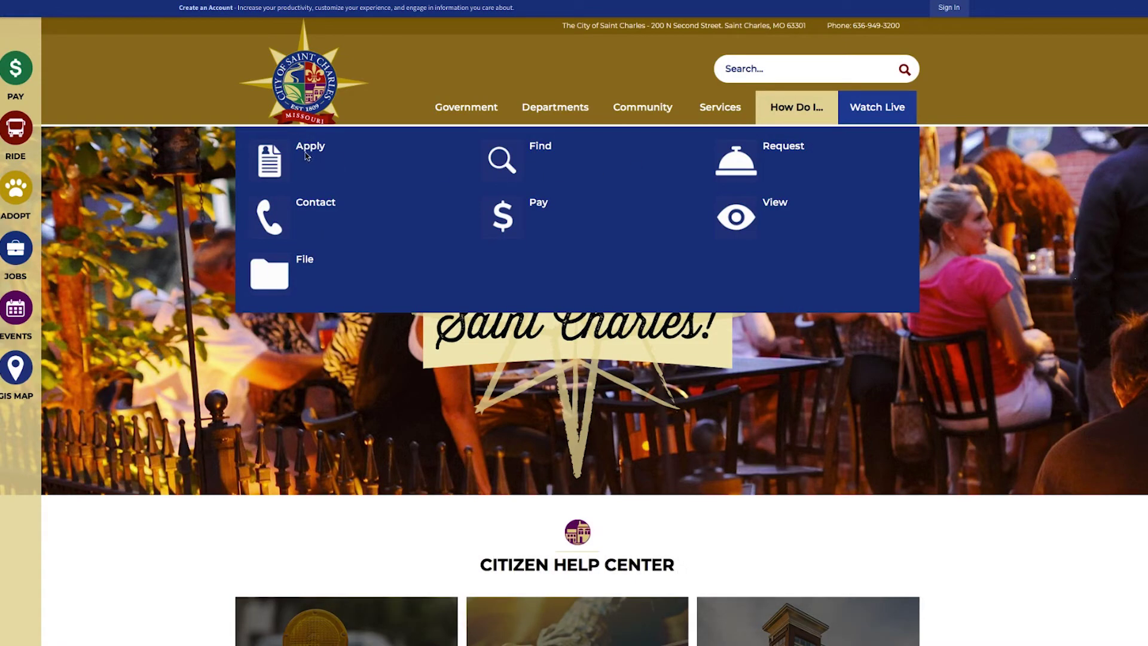
Go to the Apply page under How Do I… on the City of Saint Charles website.
click(307, 153)
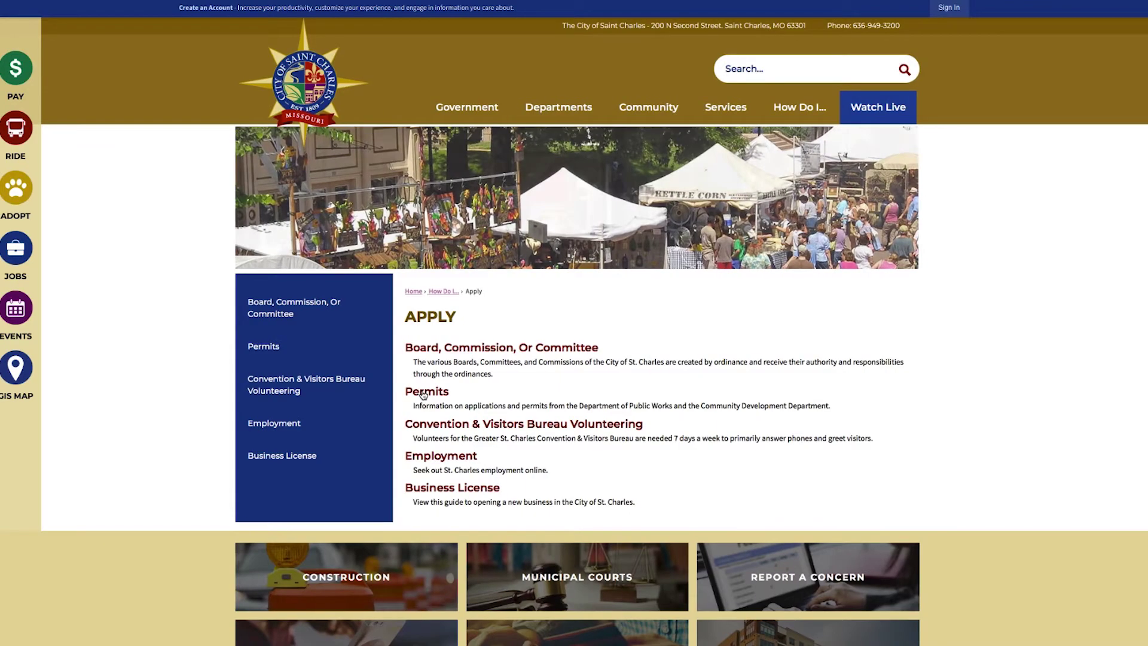
Follow the Permits link to the City of Saint Charles Permits portal.
click(422, 392)
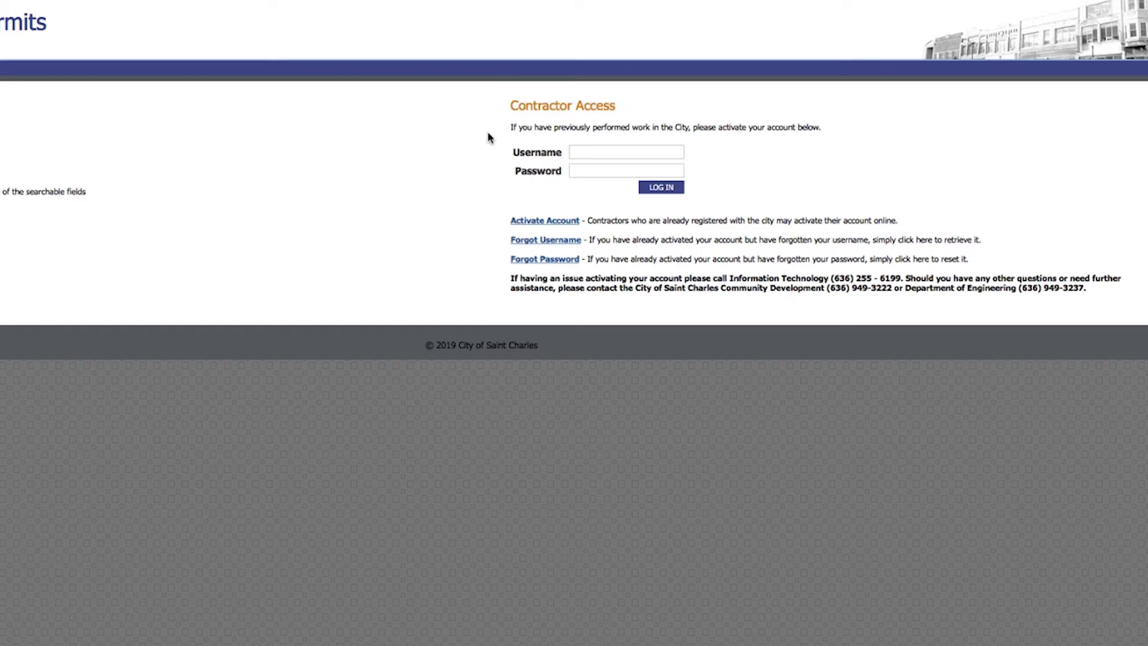
Bring up the Activate Account form under Contractor Access.
click(548, 221)
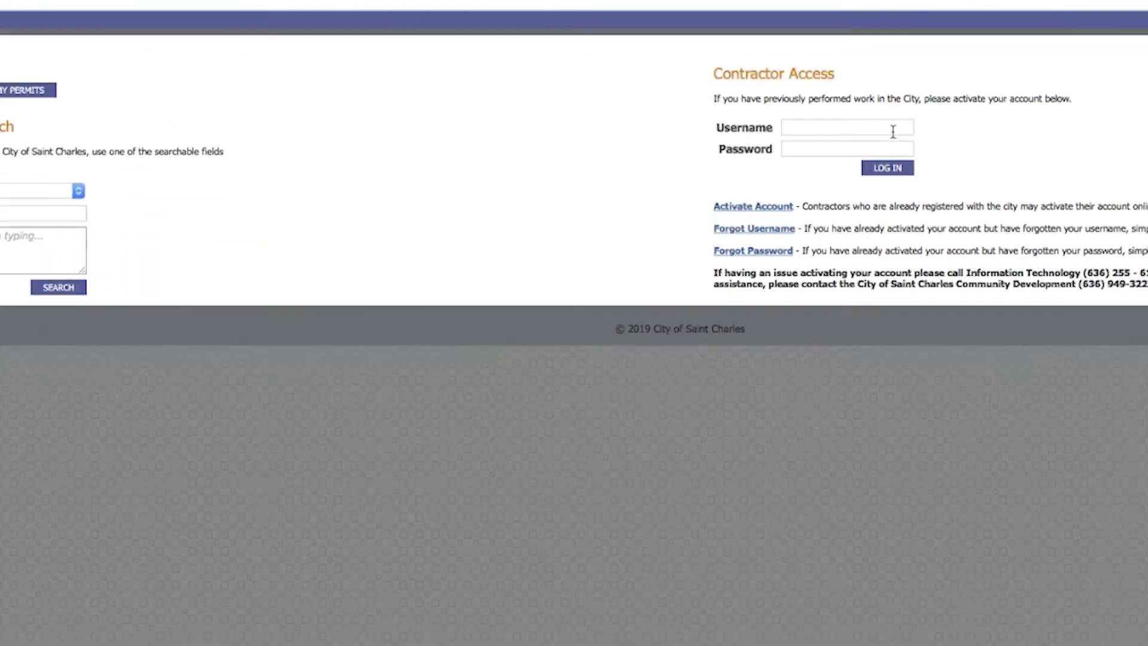
Sign in to Contractor Access with the contractor username and password.
click(893, 130)
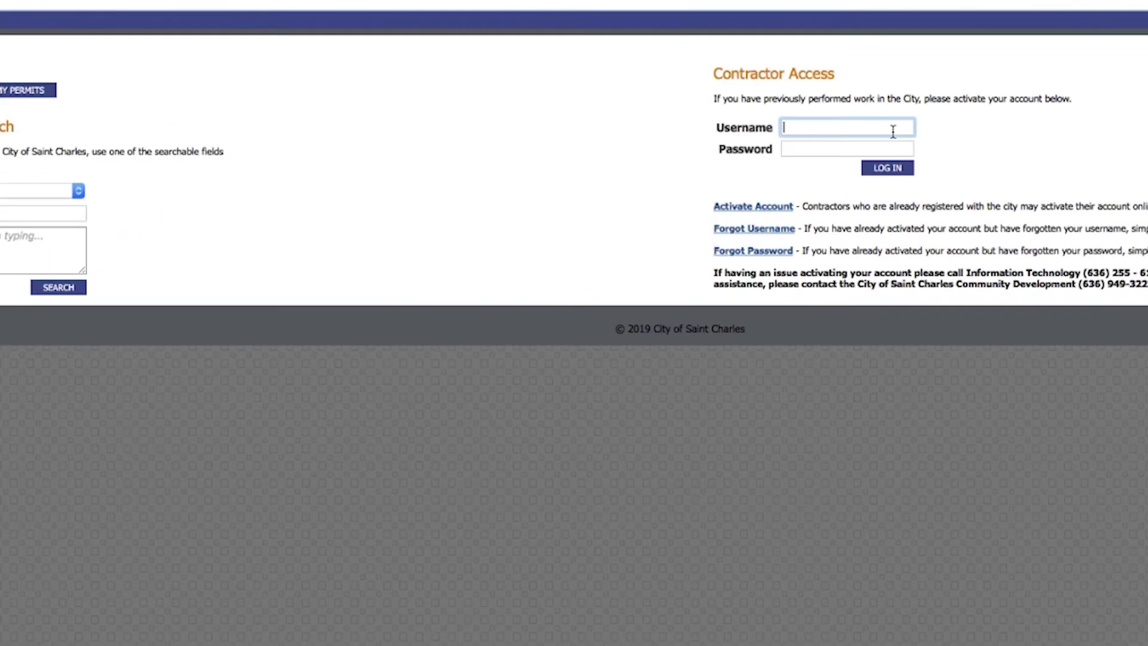
text(TestContractor1)
key(Tab)
text(•••••••••)
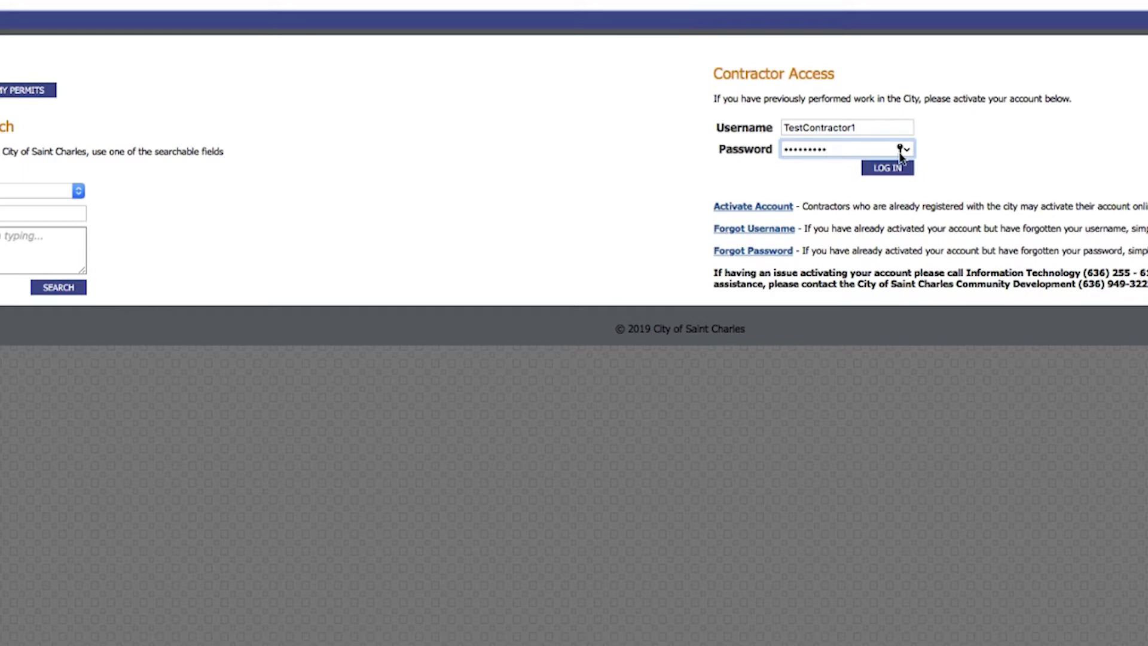
click(895, 170)
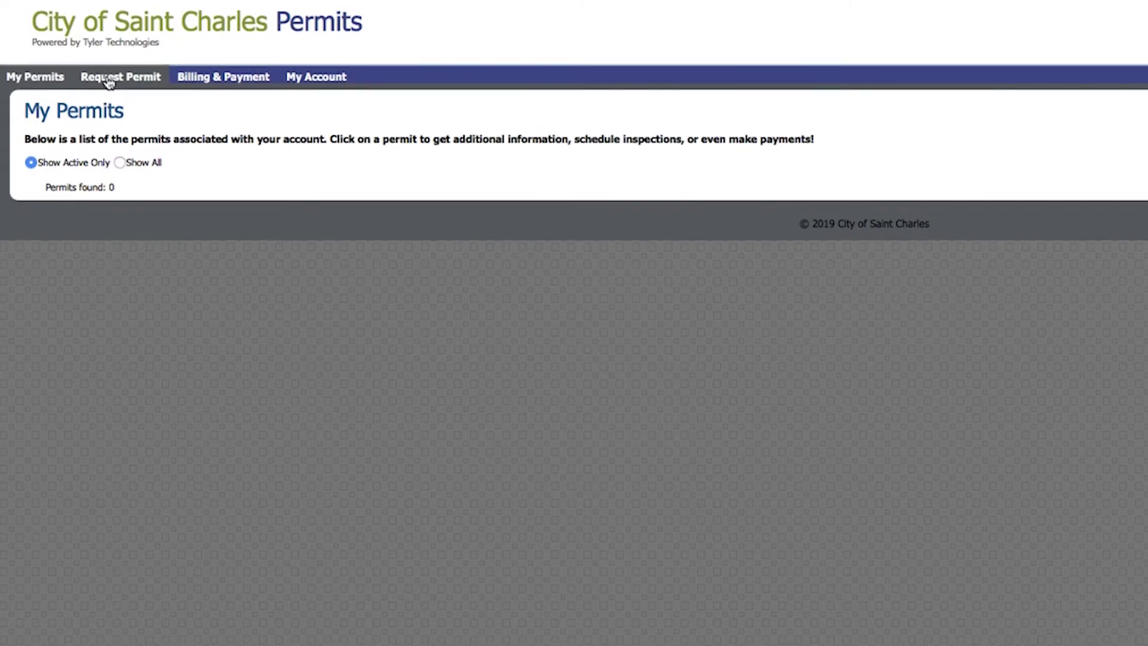
Request a new permit and confirm the worksite address picked from the address suggestions.
click(109, 82)
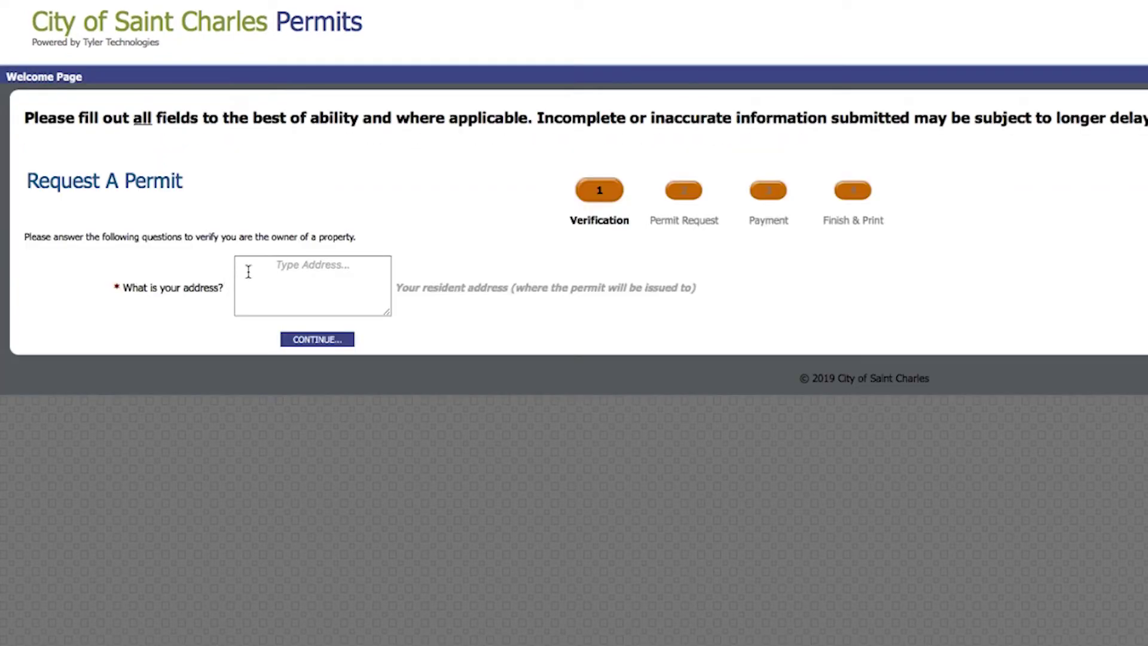
click(248, 272)
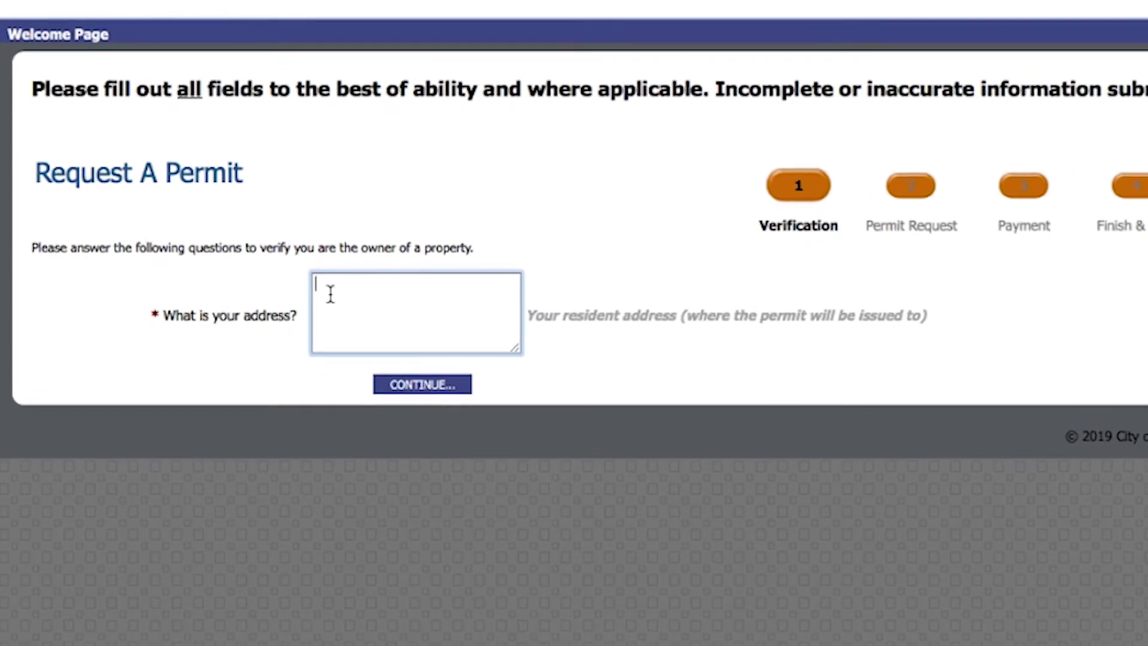
text(200 )
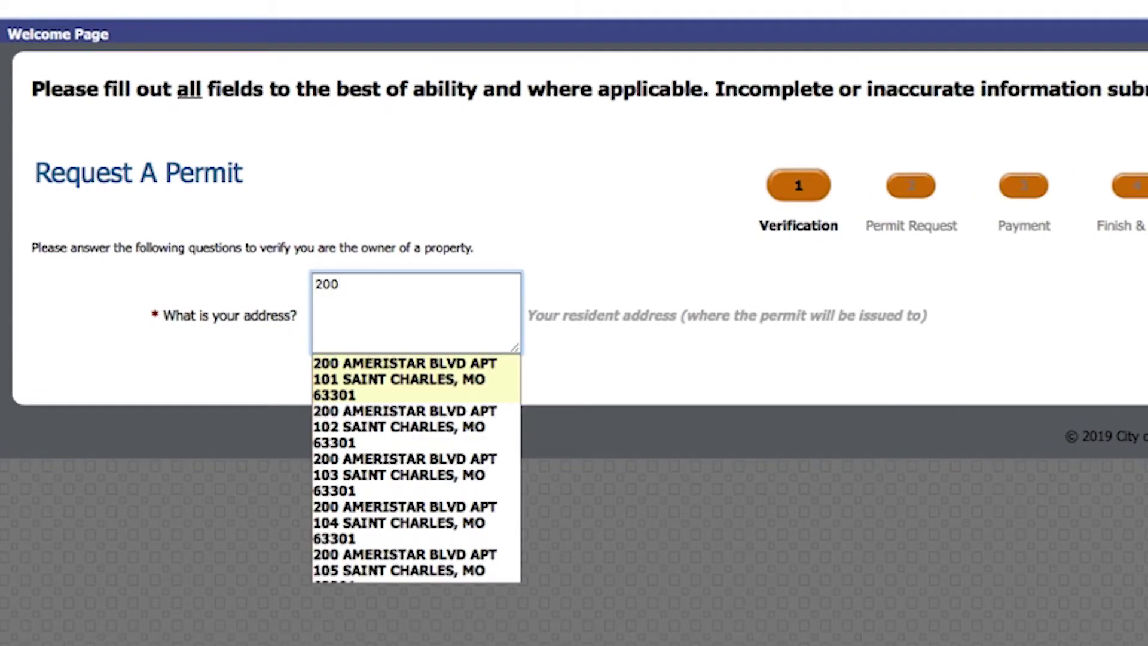
text(n)
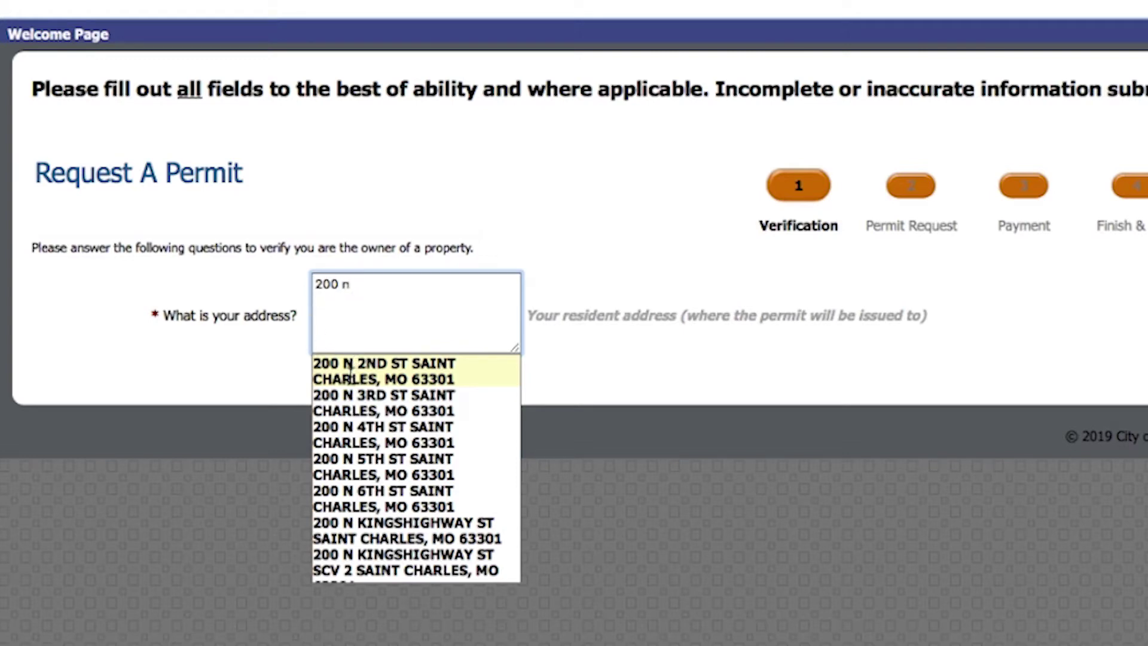
click(382, 368)
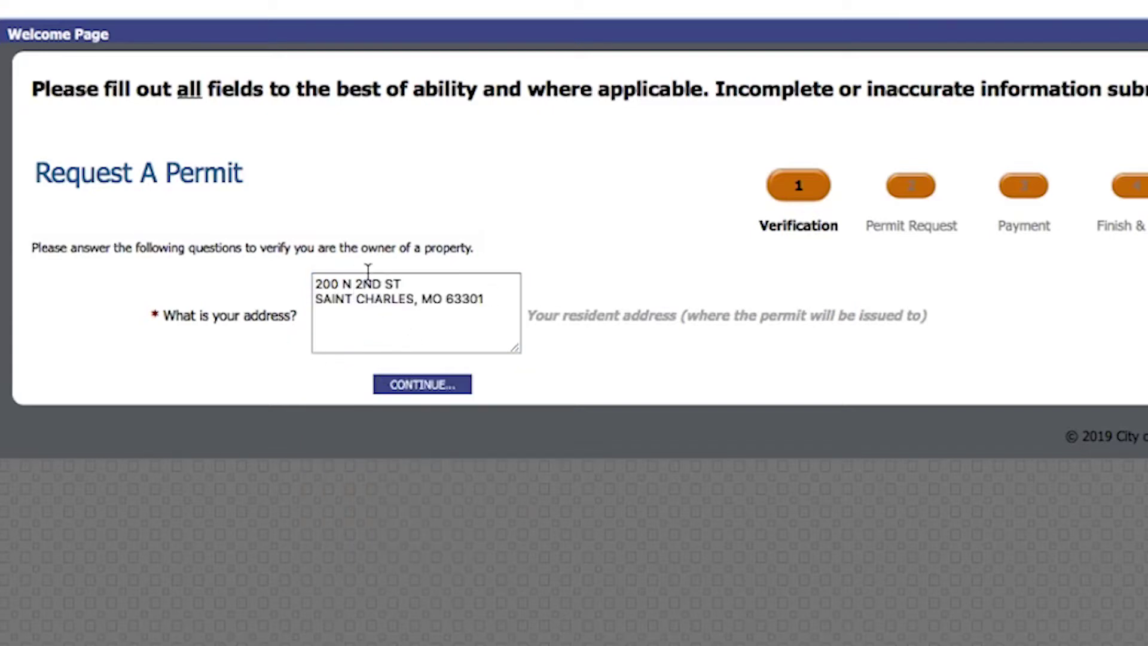
click(402, 387)
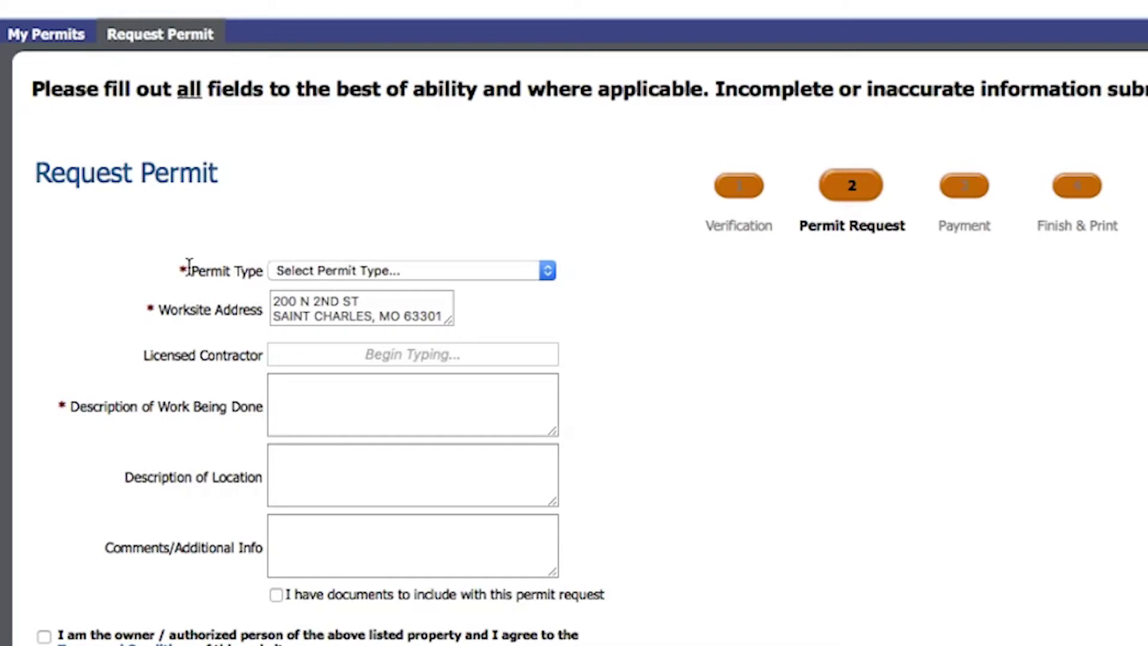
Choose Driveway-Sidewalk - Commercial - ENG as the permit type.
click(318, 272)
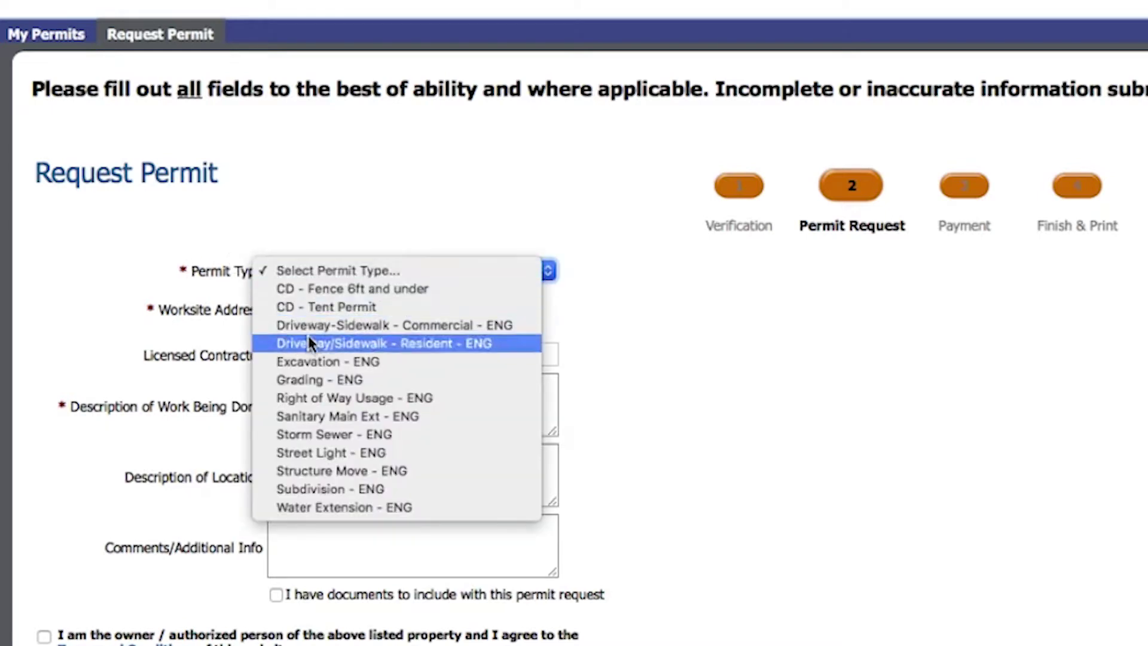
click(288, 302)
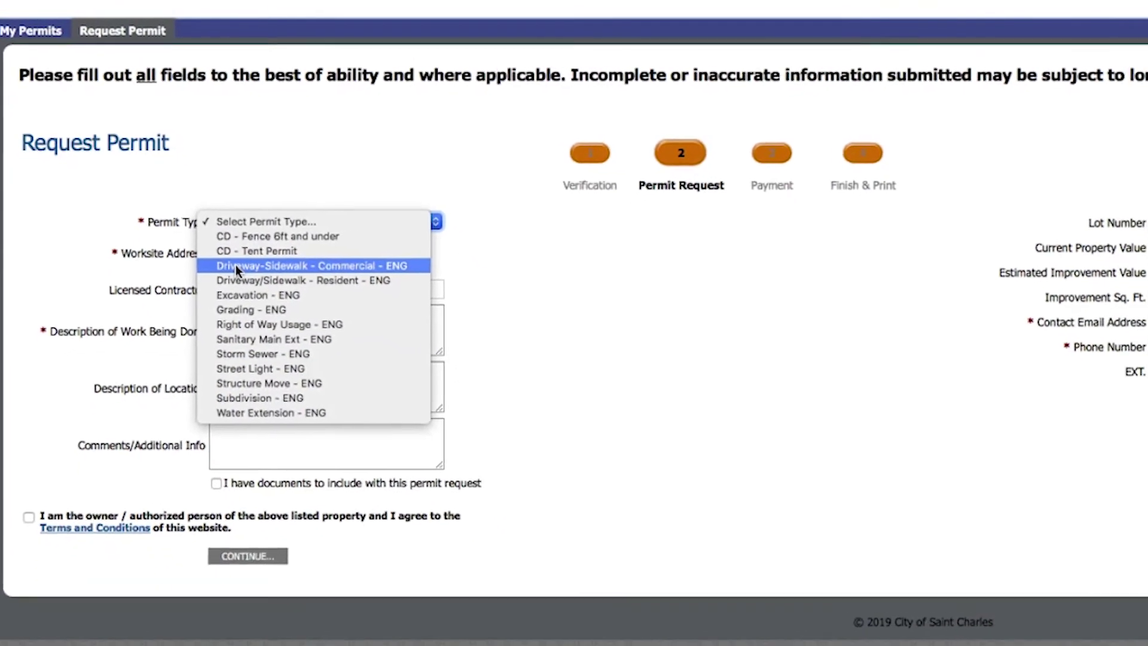
click(185, 220)
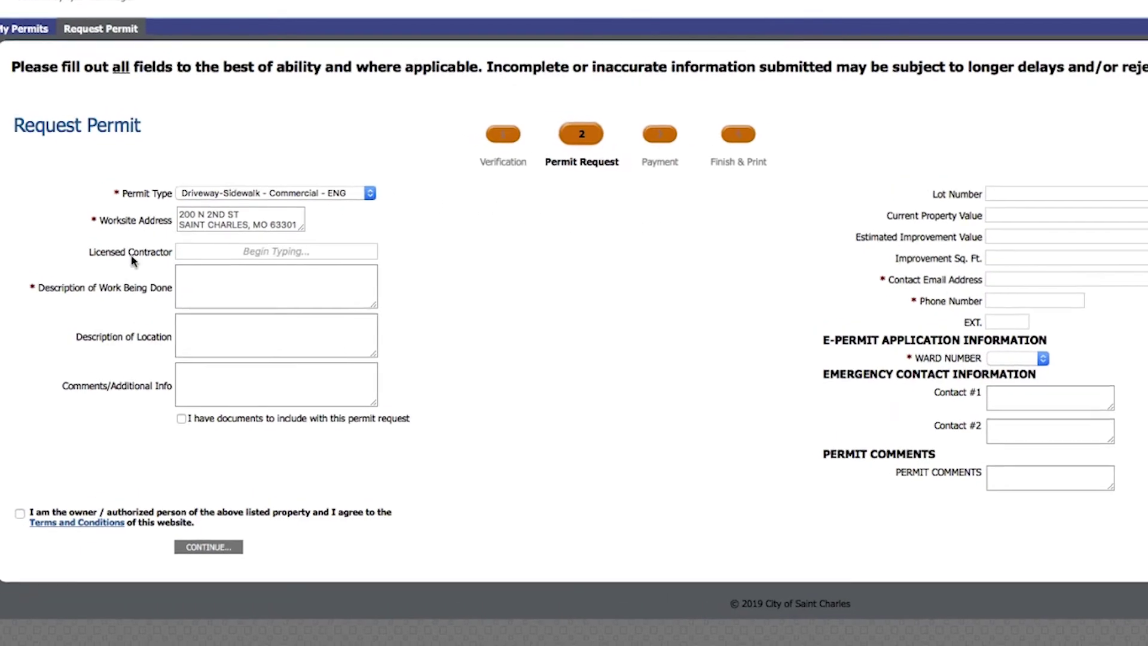
Describe the work as 'Replace Driveway' with location 'Driveway on Monroe'.
click(257, 314)
text(Repl)
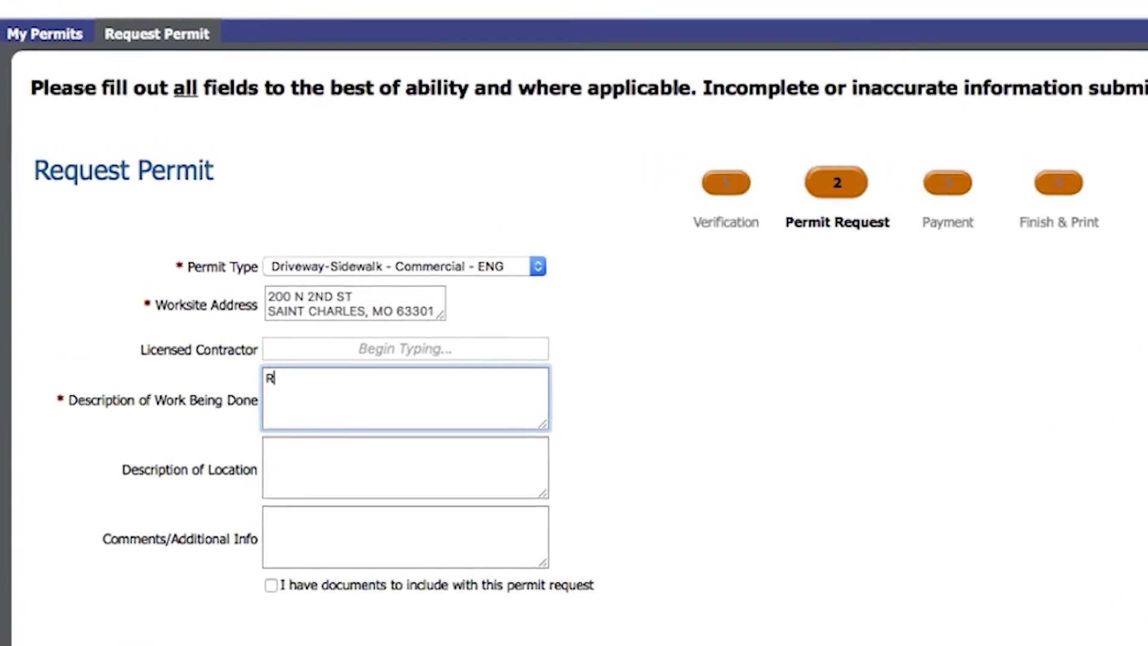
text(ace Driveway)
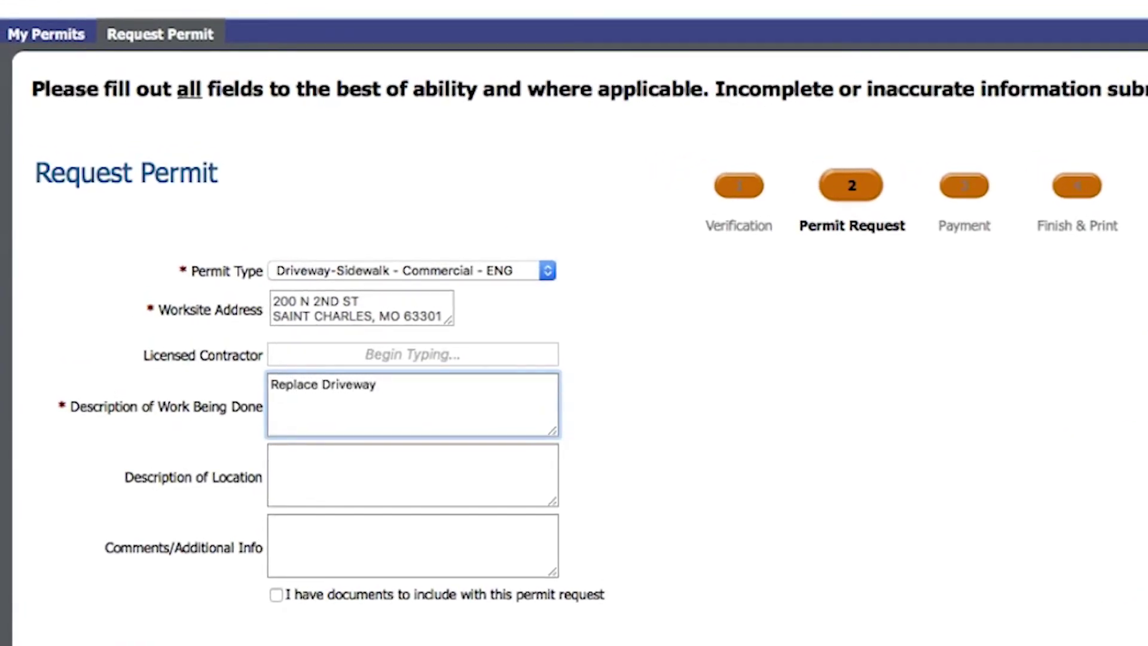
key(Tab)
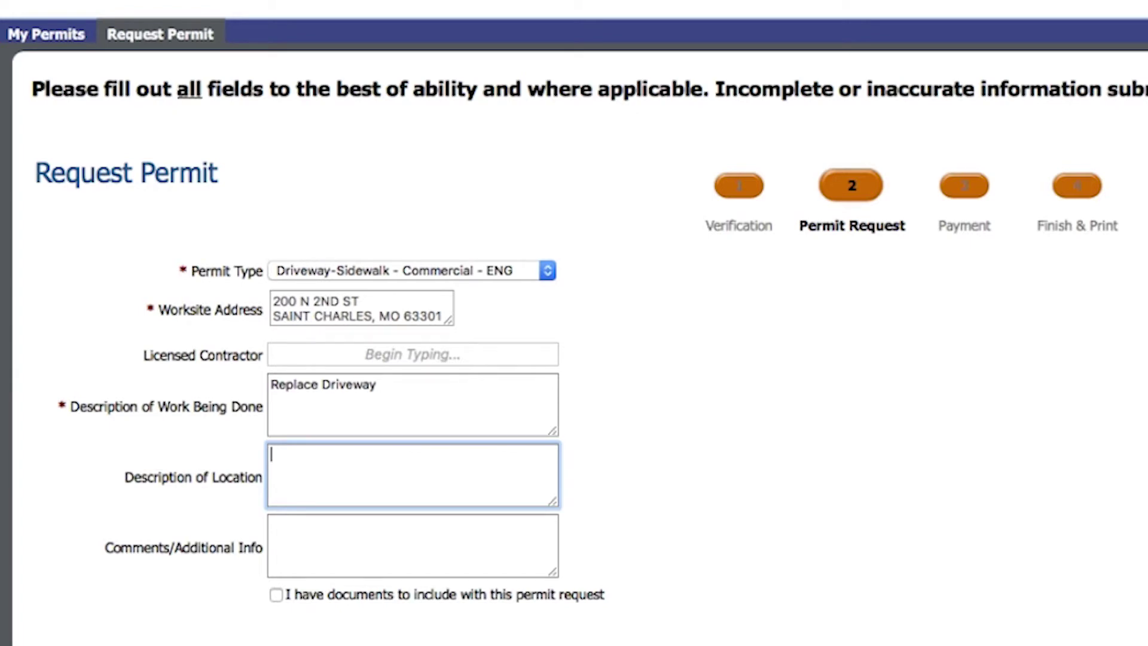
text(Driveway o)
text(n Monro)
key(BackSpace)
text(roe)
Add the comment 'I want to tear the driveway out on 5/15 and pour on 5/16'.
key(Tab)
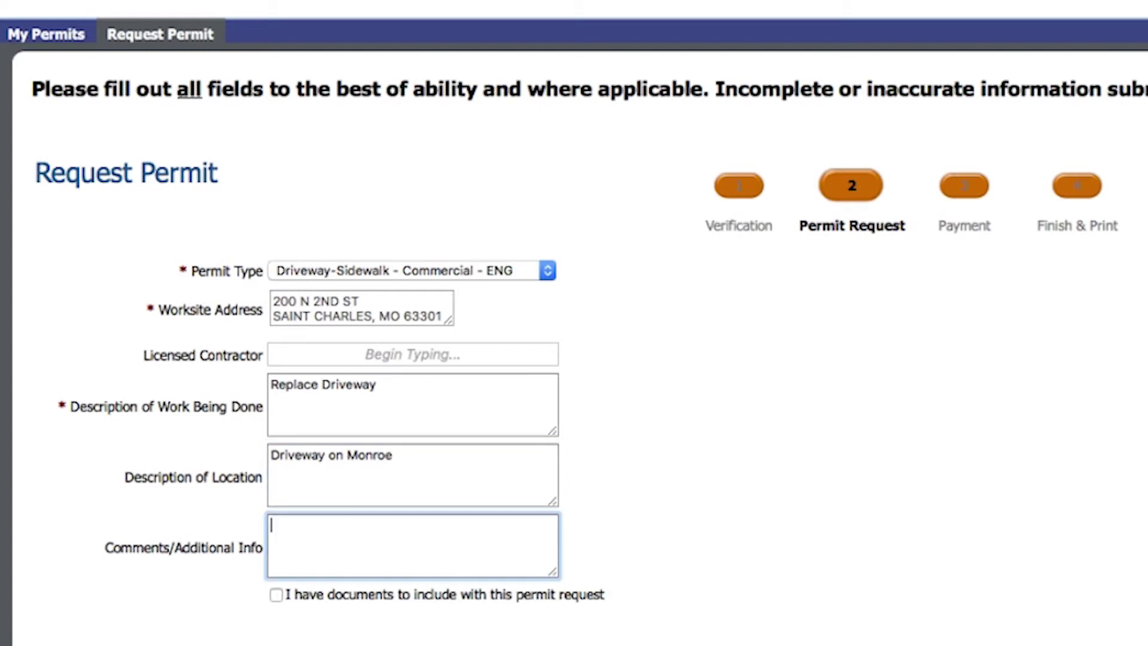
text(I want to tear the )
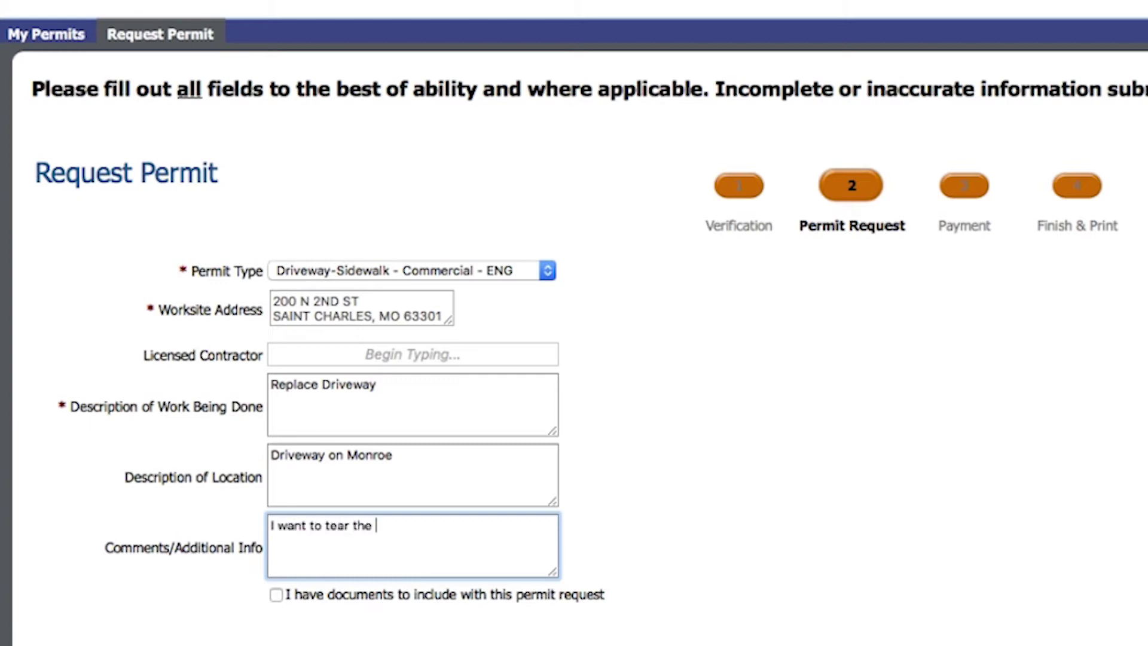
text(driveway out on 5/15)
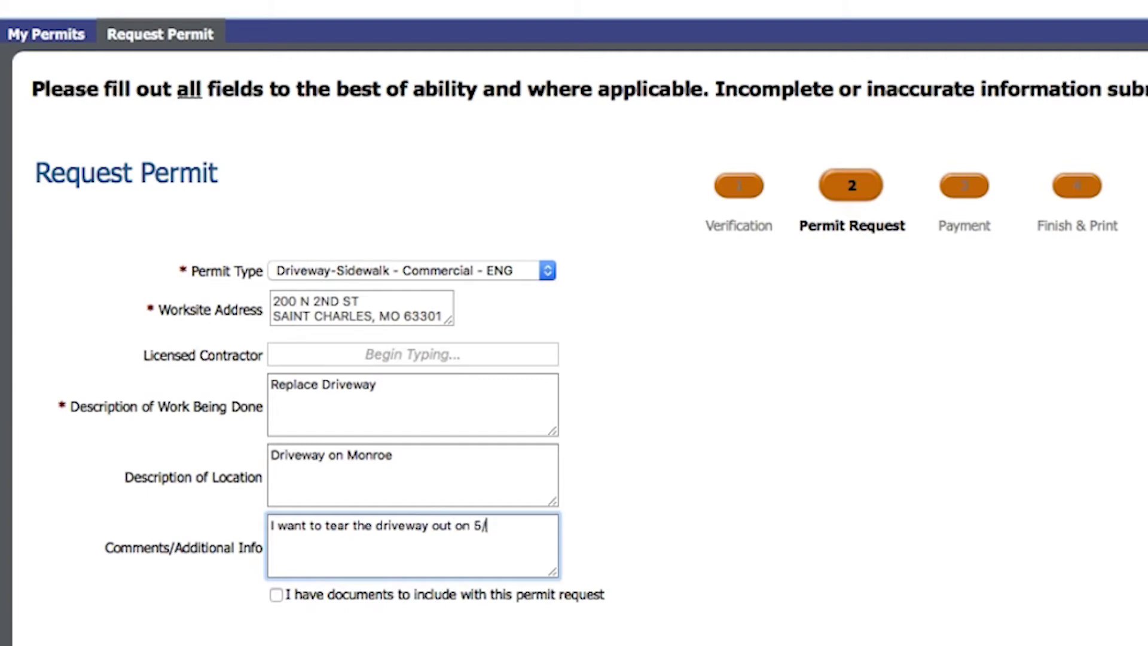
text( and pour on 5/16)
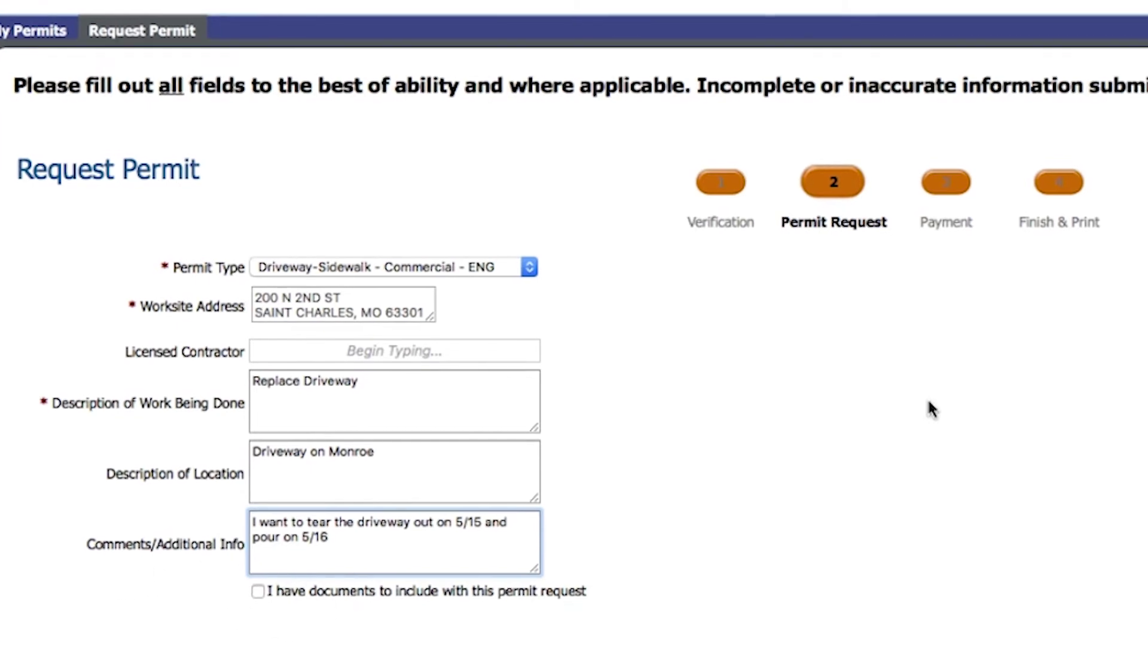
click(1098, 192)
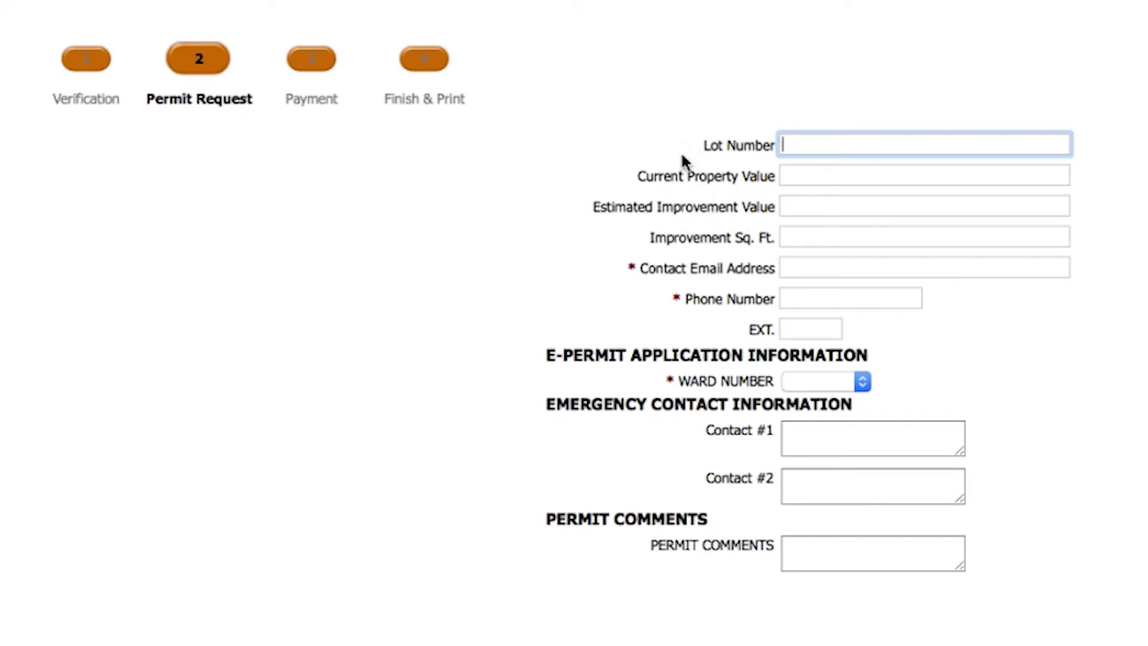
Fill in the contact e-mail address and contact phone number.
click(804, 267)
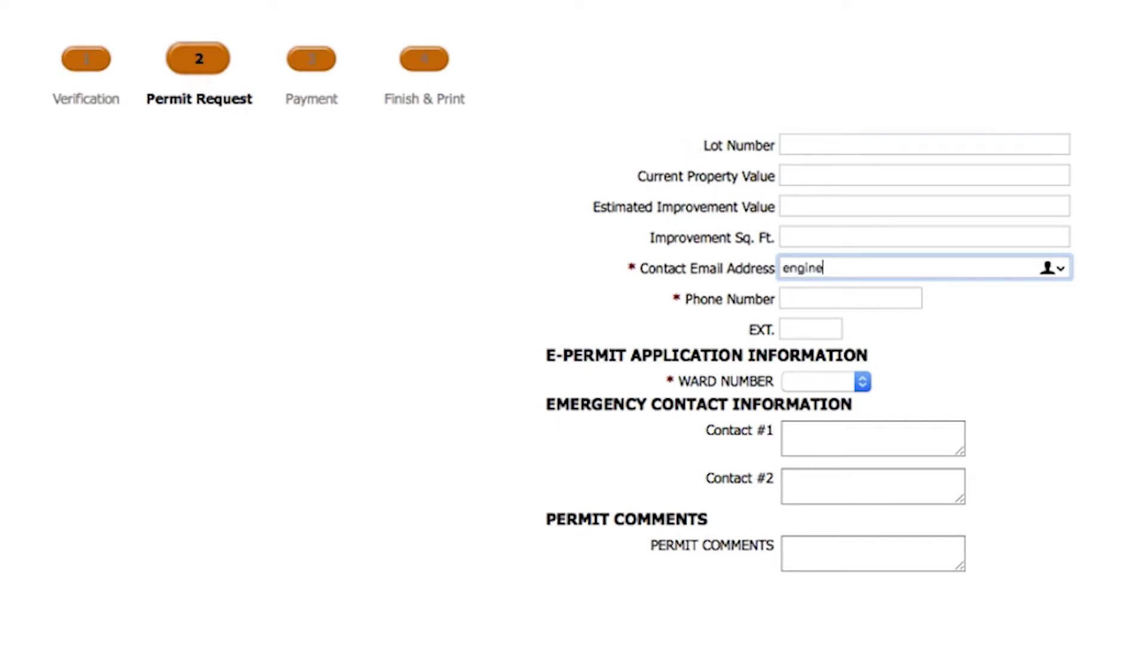
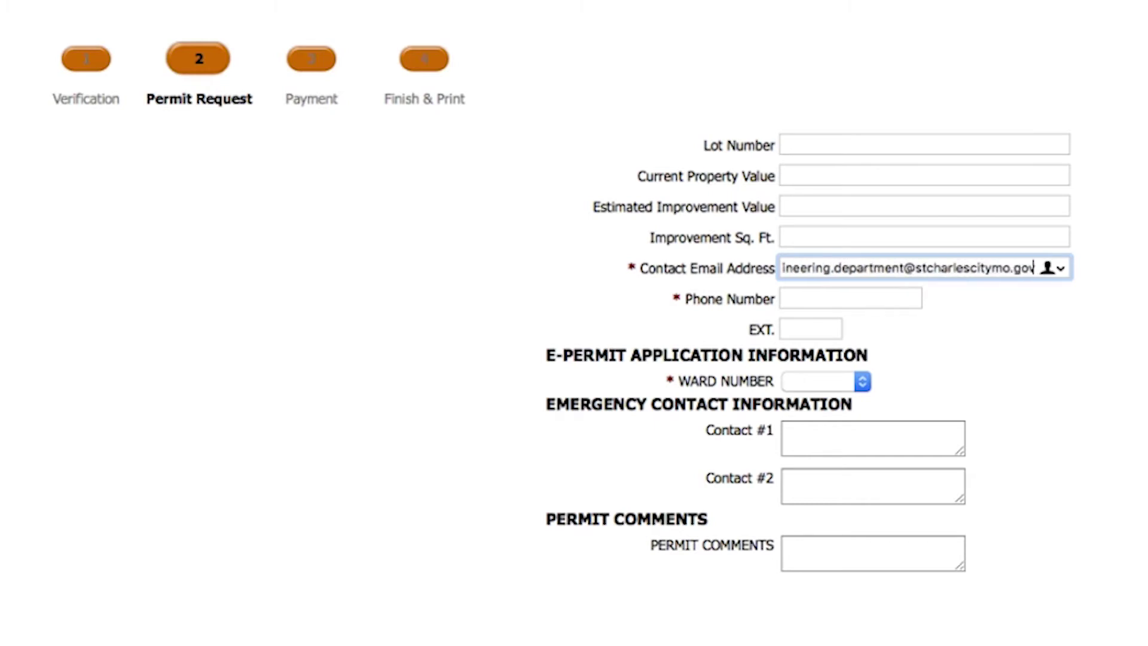
key(Tab)
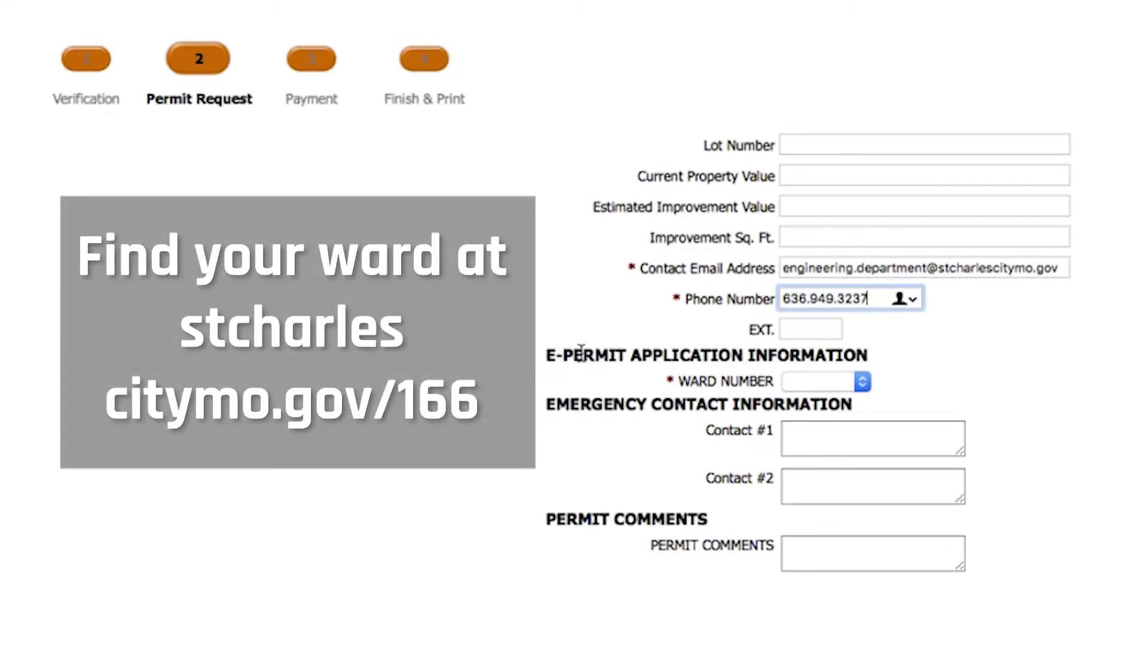
Set ward 01 and emergency contacts 'Contractor Phone #' and 'Resident Phone #'.
click(801, 381)
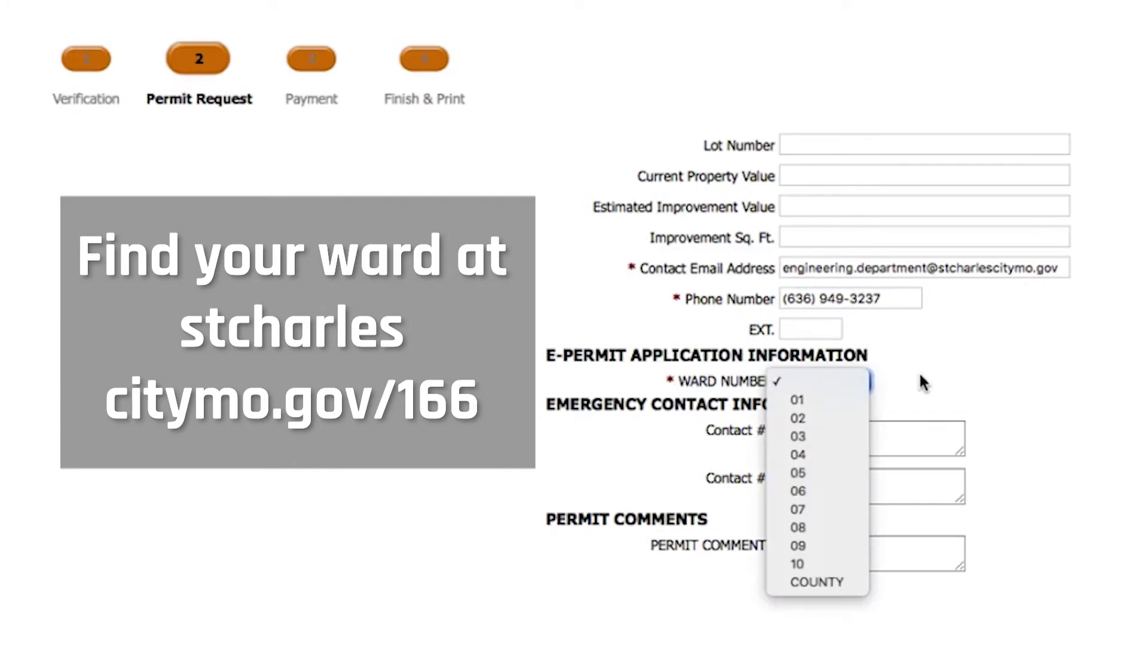
click(783, 399)
click(880, 453)
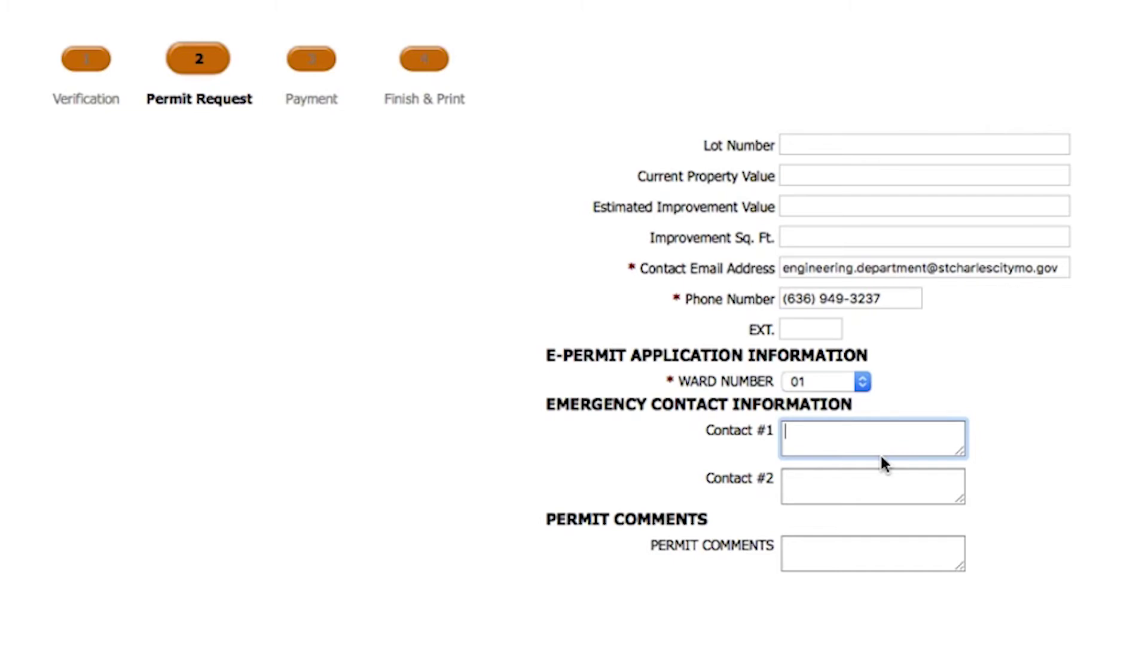
text(Contractor Phone #)
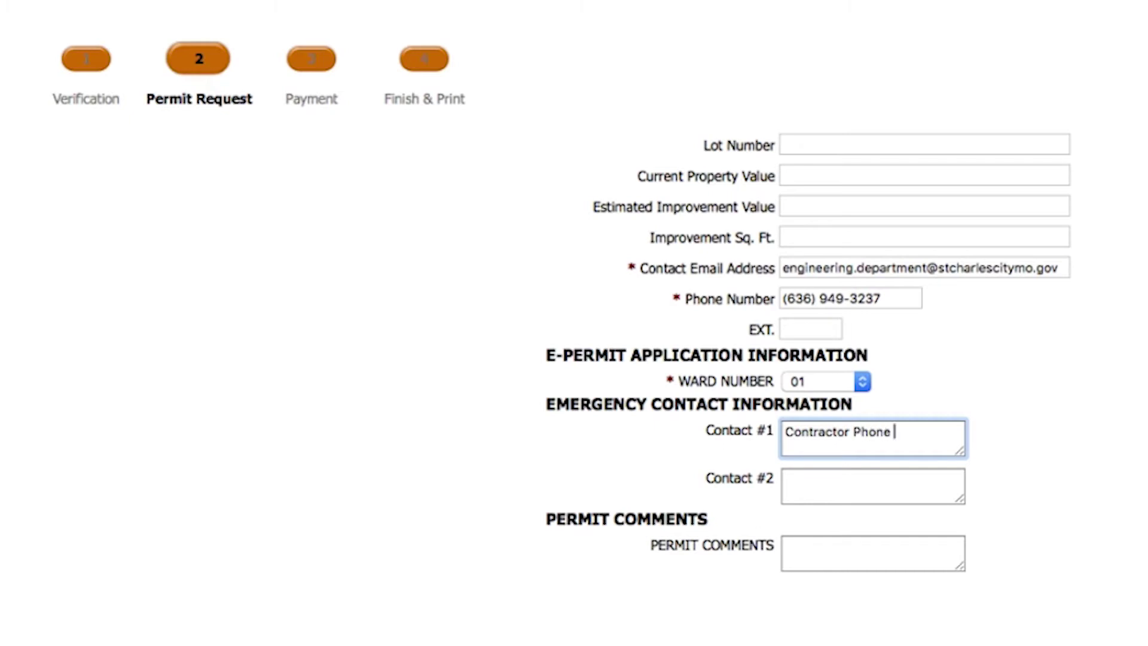
key(Tab)
text(Resident Phone #)
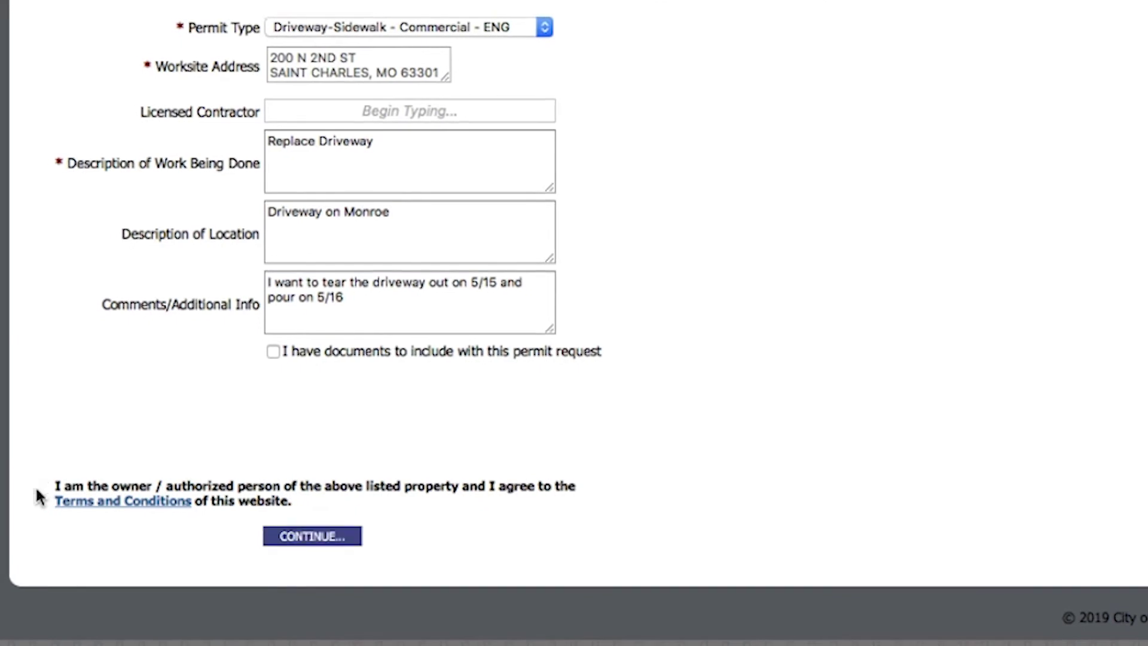
Accept the owner/terms statement after reviewing the Terms and Conditions, and submit the request.
click(39, 489)
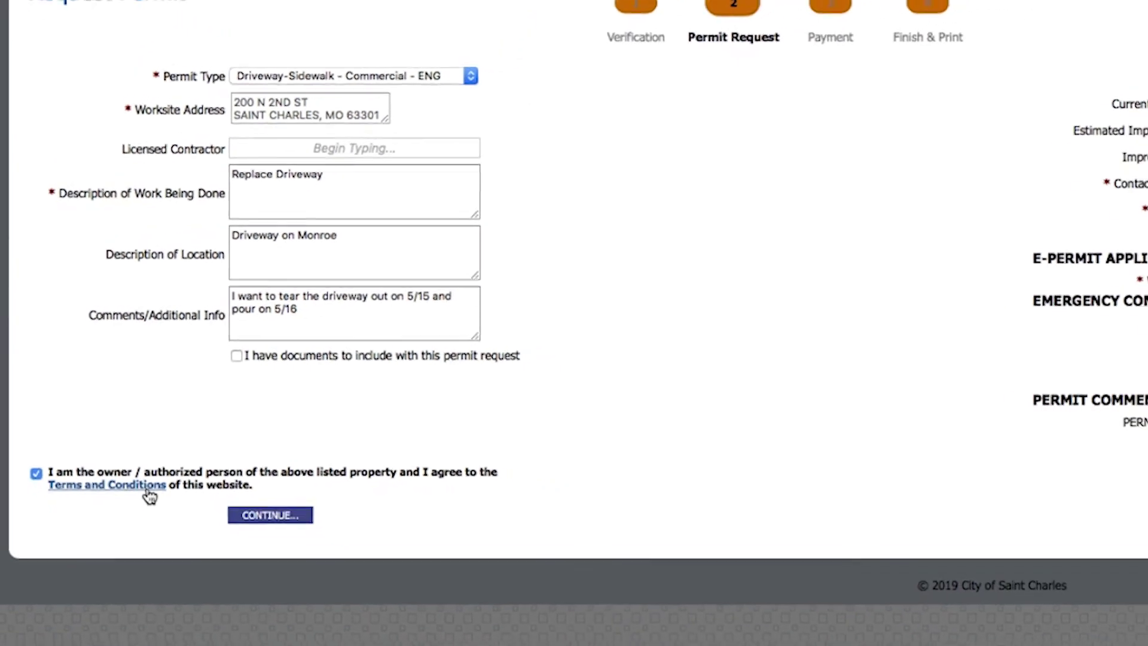
click(84, 445)
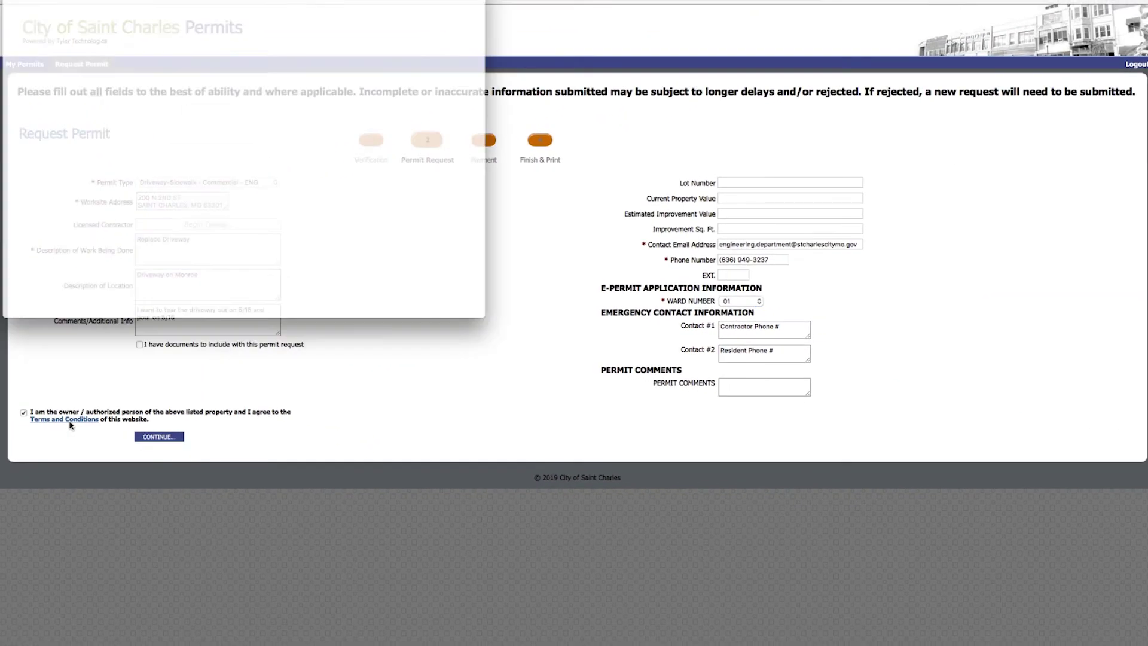
click(10, 1)
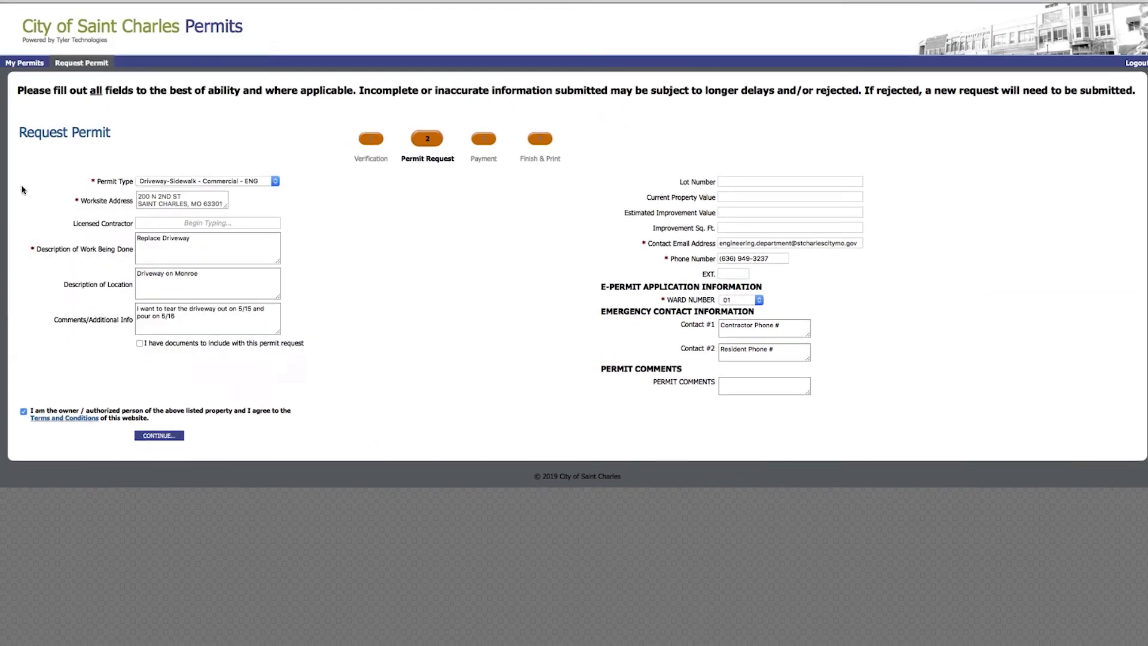
click(155, 431)
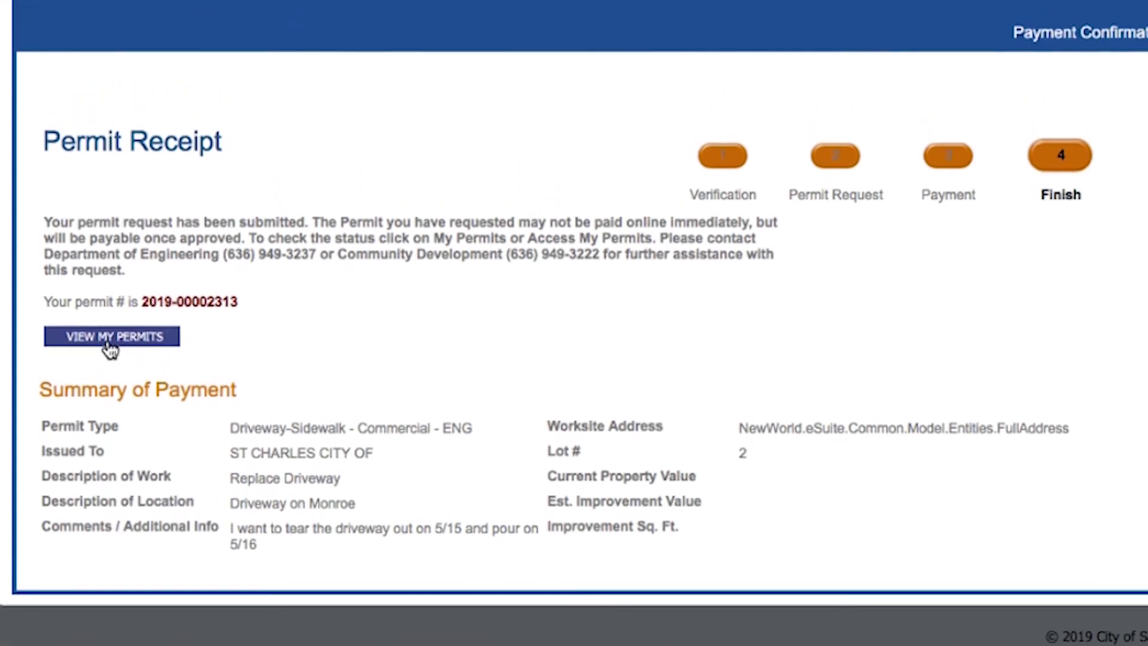
From My Permits, begin paying the $15.00 fee for the new driveway permit.
click(110, 390)
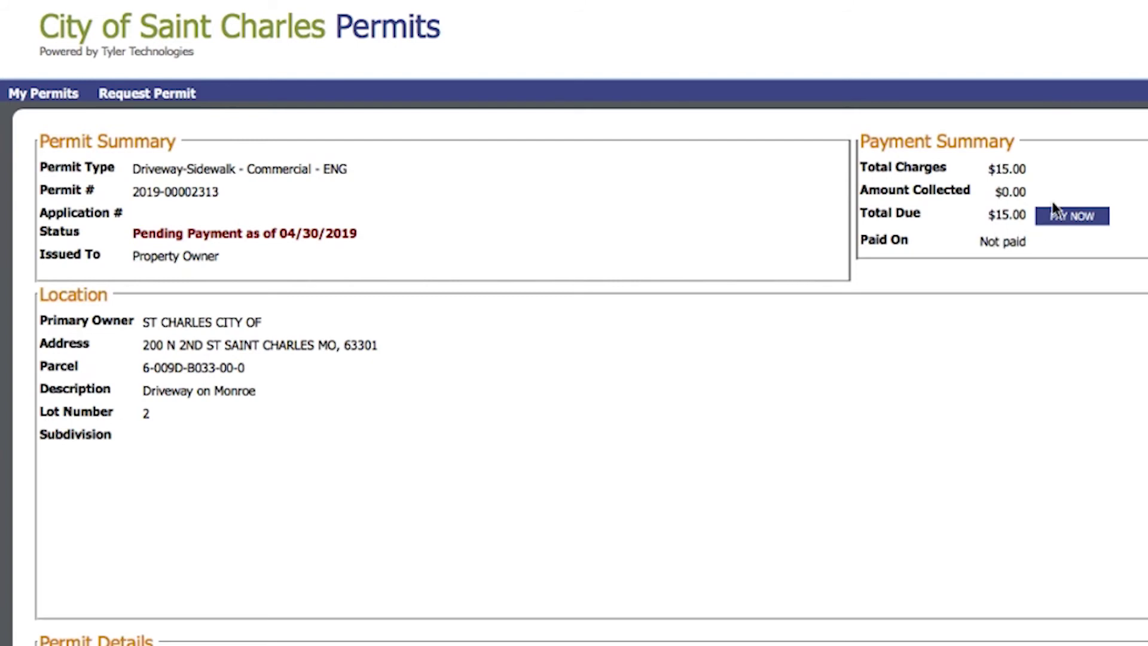
scroll(1064, 220, down, 1)
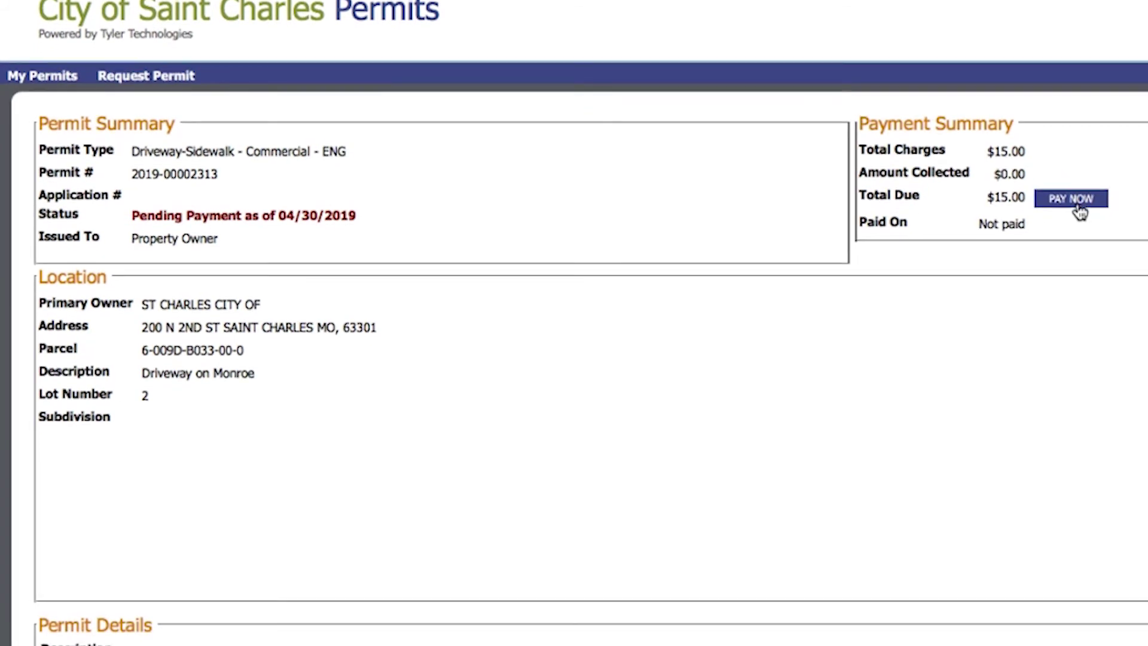
click(1079, 208)
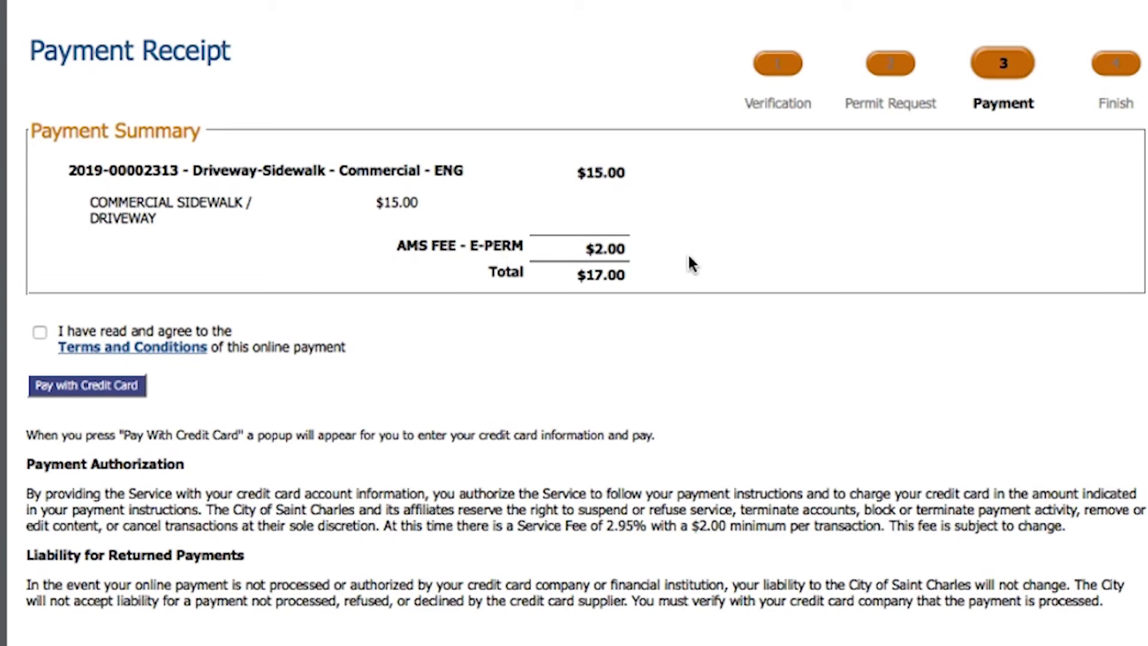
Agree to the online payment terms and continue to credit-card billing for the $17.00 total.
click(39, 332)
click(85, 390)
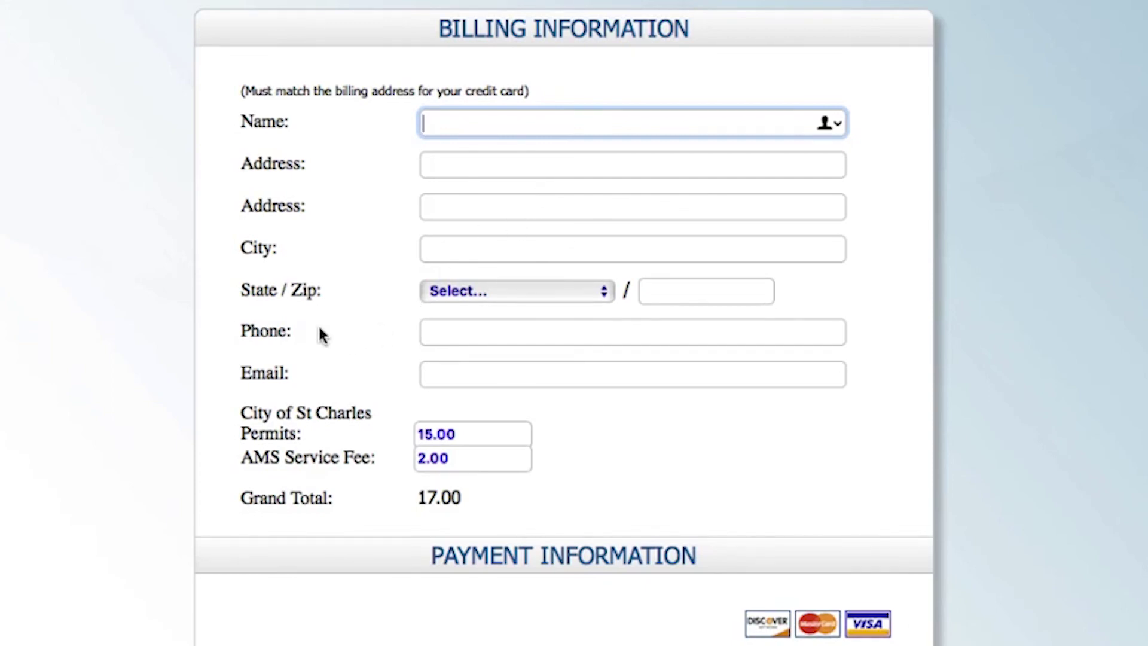
Open the Driveway-Sidewalk Commercial permit from My Permits and scroll to its Permit Details.
scroll(343, 621, down, 5)
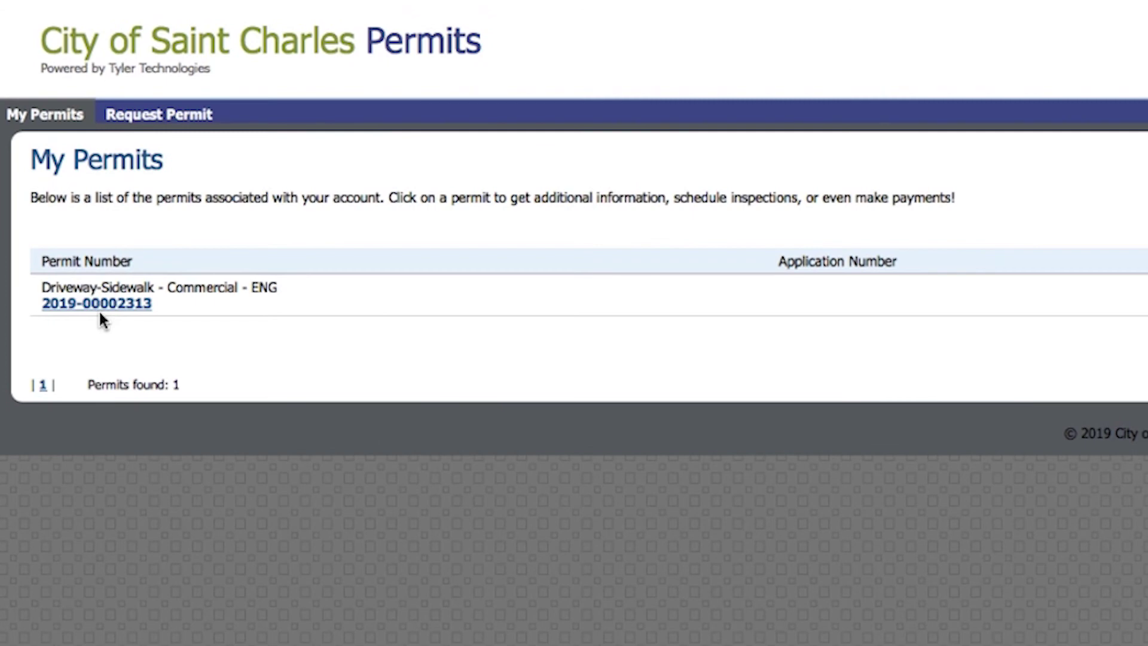
click(101, 306)
scroll(574, 323, down, 6)
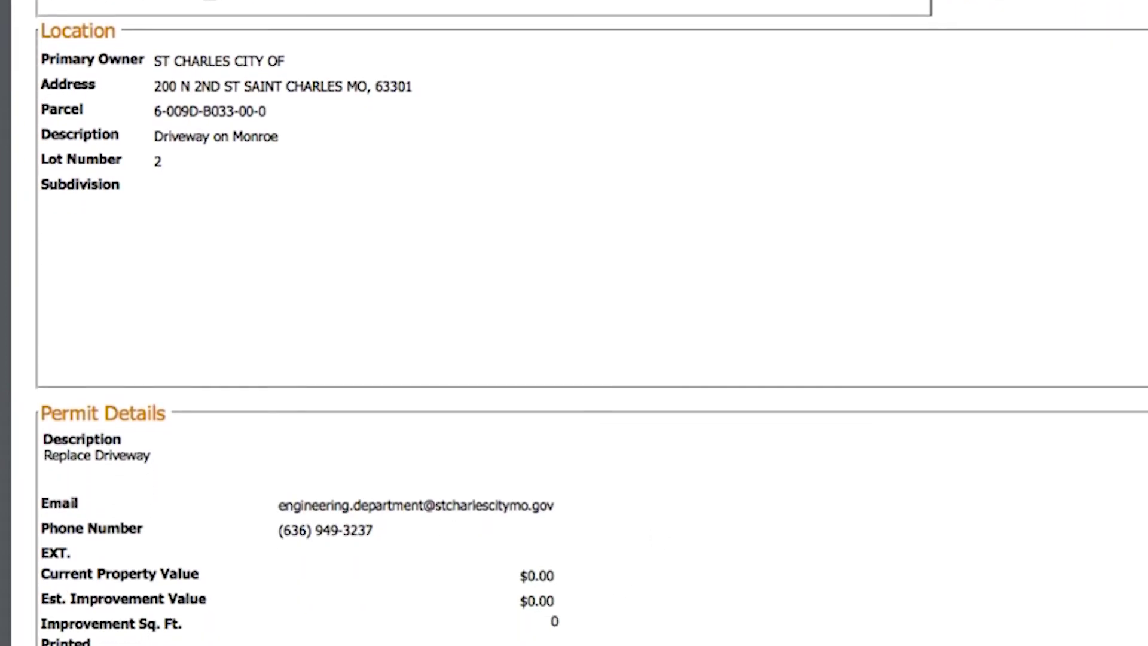
scroll(441, 550, down, 5)
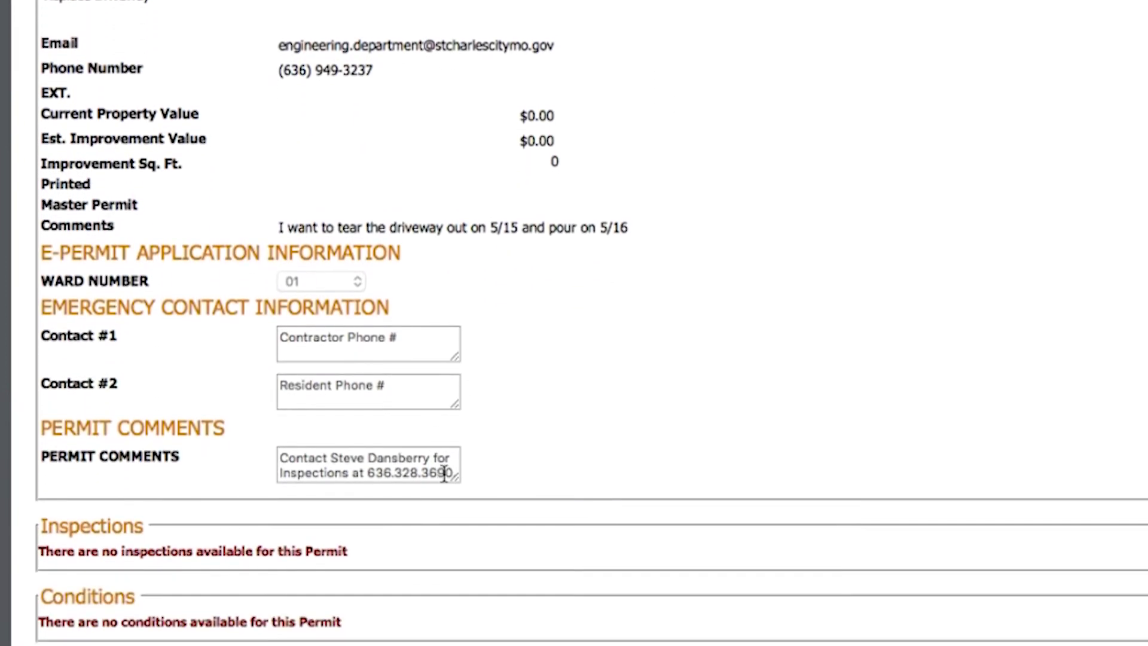